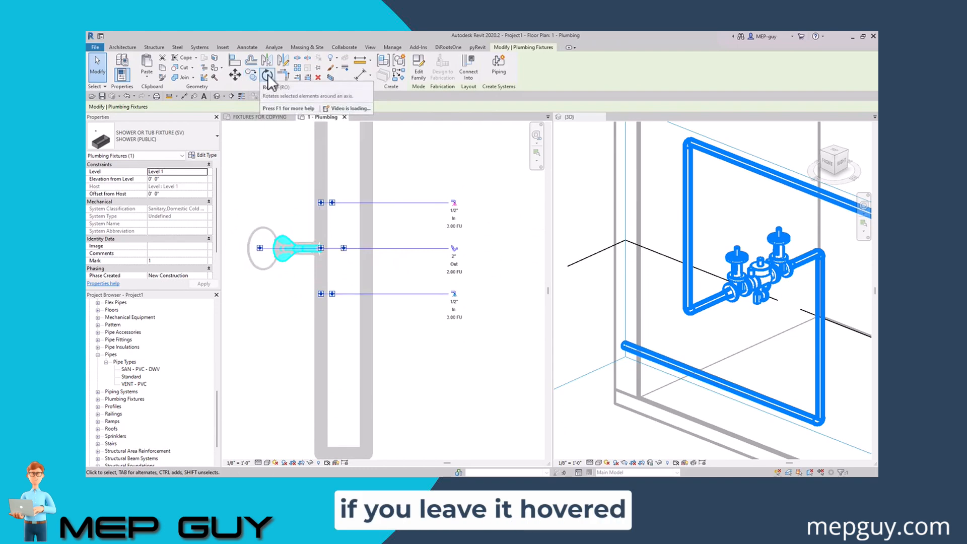
# - Copy the selected shower fixture in multiple mode, from its back at the wall to the matching point in the next shower stall
pyautogui.moveTo(268, 74)
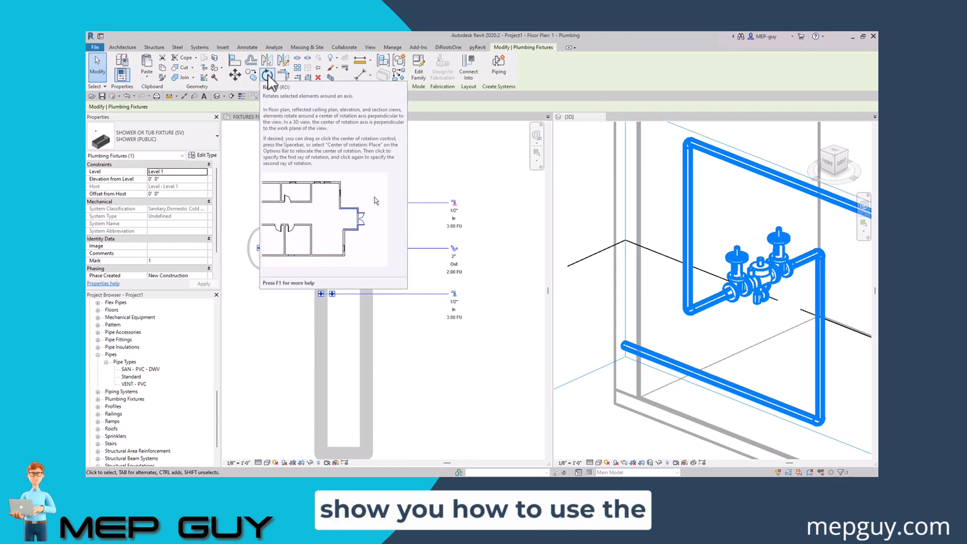
pyautogui.click(250, 74)
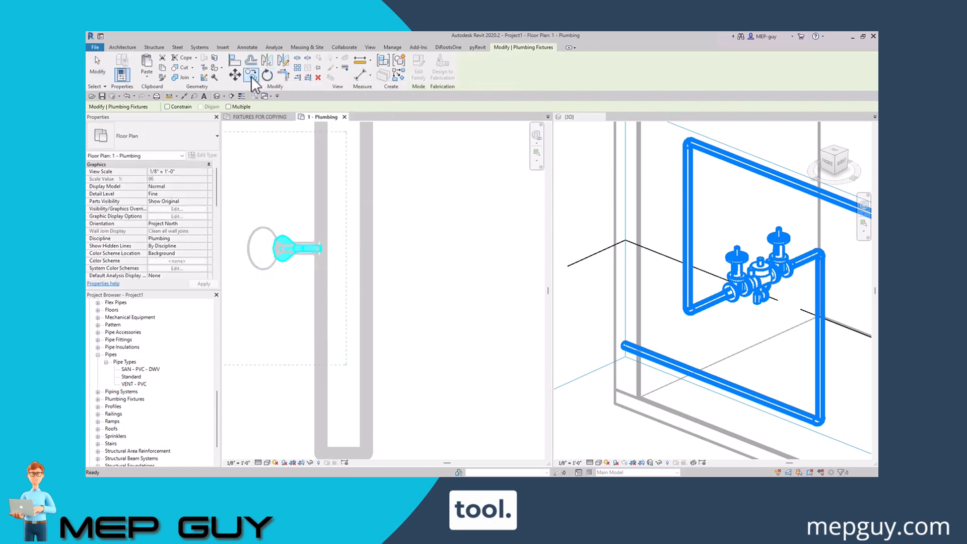
pyautogui.scroll(-2, 339, 305)
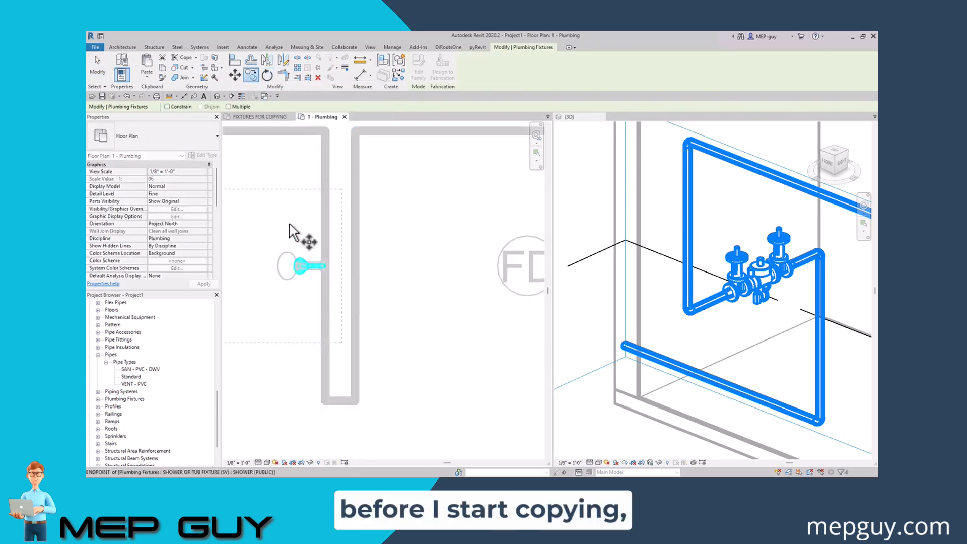
pyautogui.click(228, 107)
pyautogui.scroll(5, 322, 251)
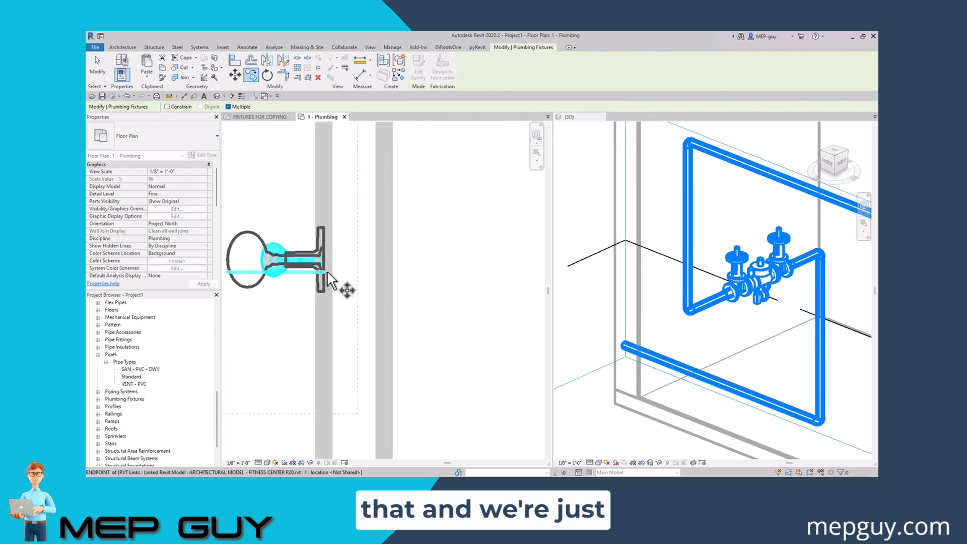
pyautogui.click(322, 251)
pyautogui.scroll(-7, 271, 267)
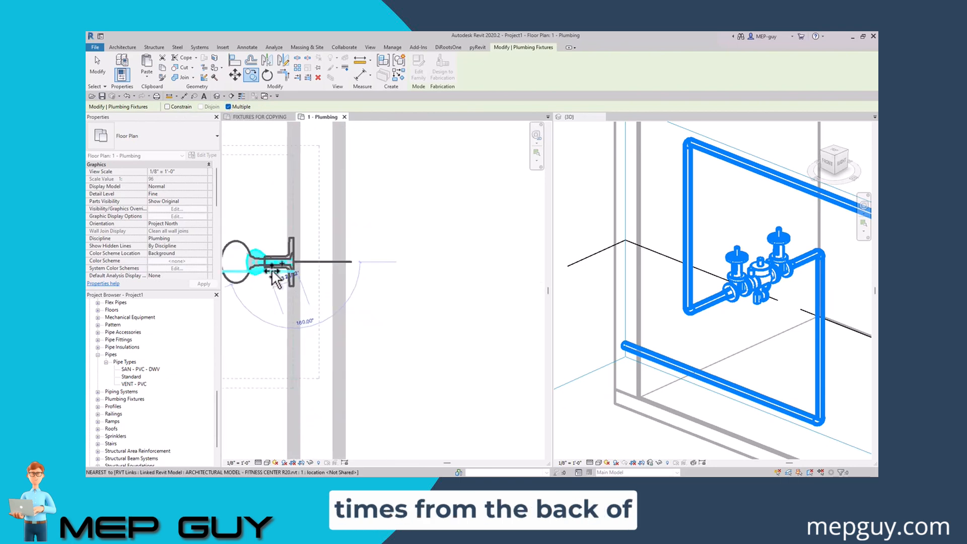
pyautogui.scroll(3, 407, 267)
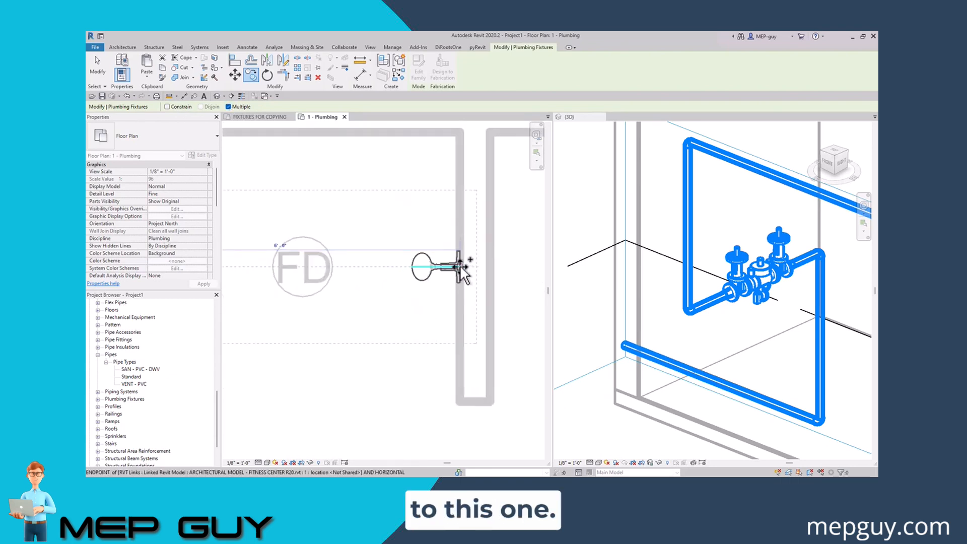
pyautogui.click(453, 266)
# - Place further copies of the shower fixture at the same wall point in the remaining stalls and end the copying
pyautogui.scroll(-3, 327, 271)
pyautogui.scroll(5, 486, 271)
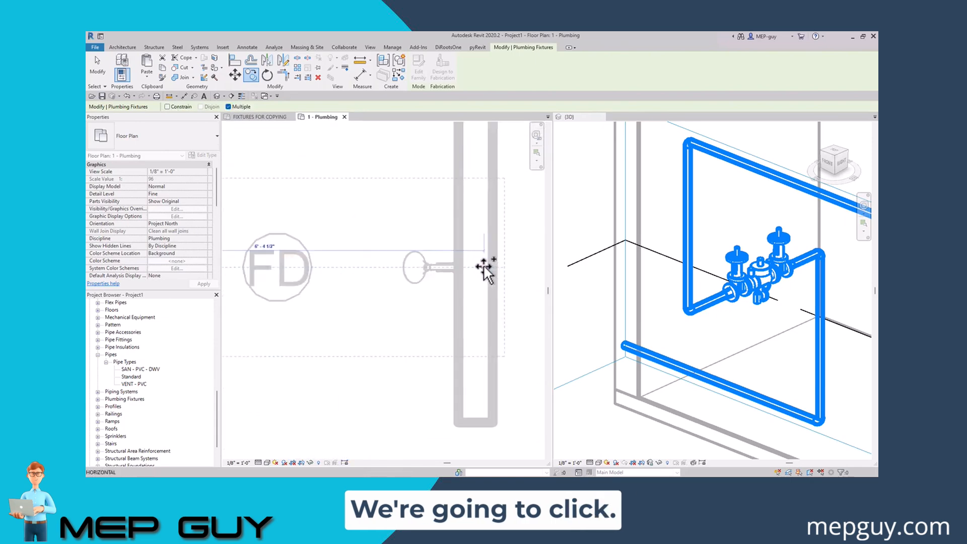
pyautogui.scroll(-2, 306, 277)
pyautogui.click(306, 276)
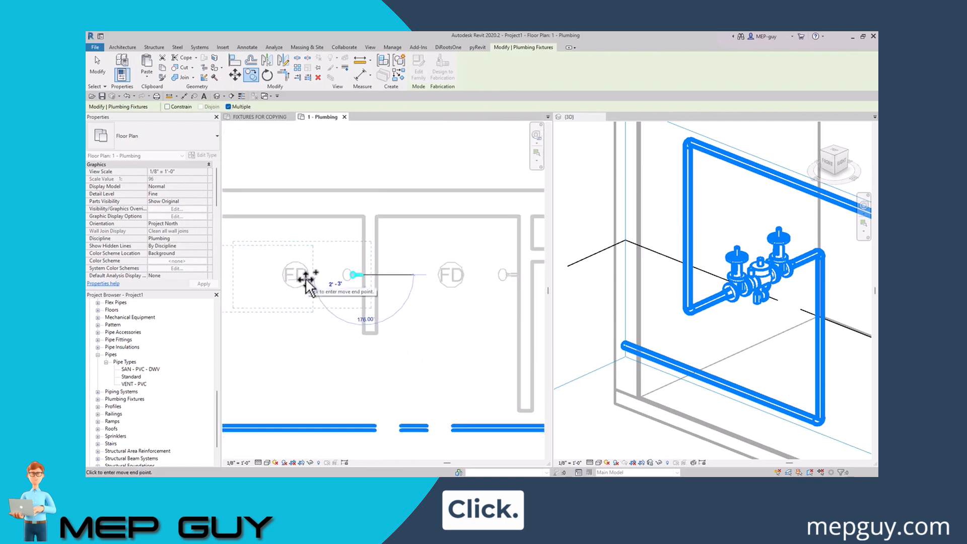
pyautogui.scroll(5, 479, 273)
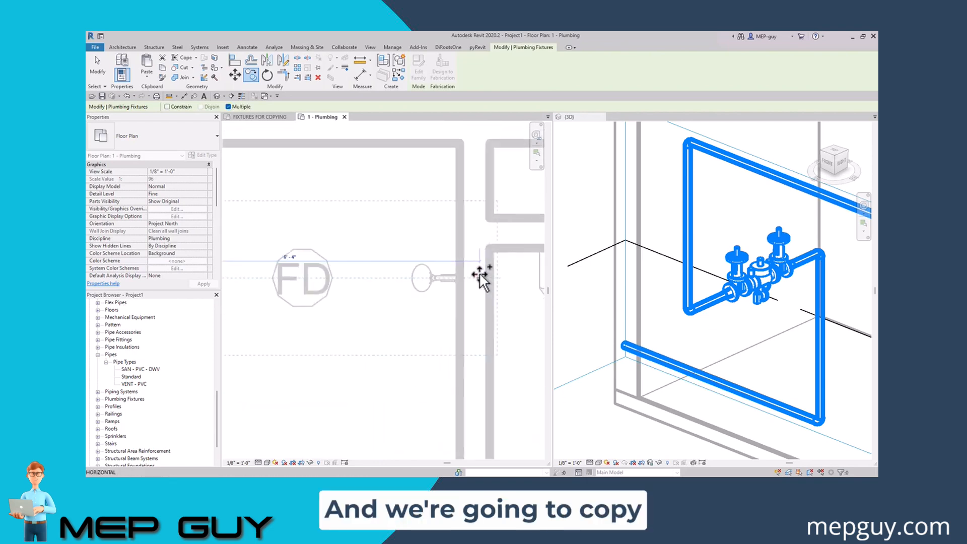
pyautogui.click(449, 277)
pyautogui.press('Escape')
pyautogui.press('Escape')
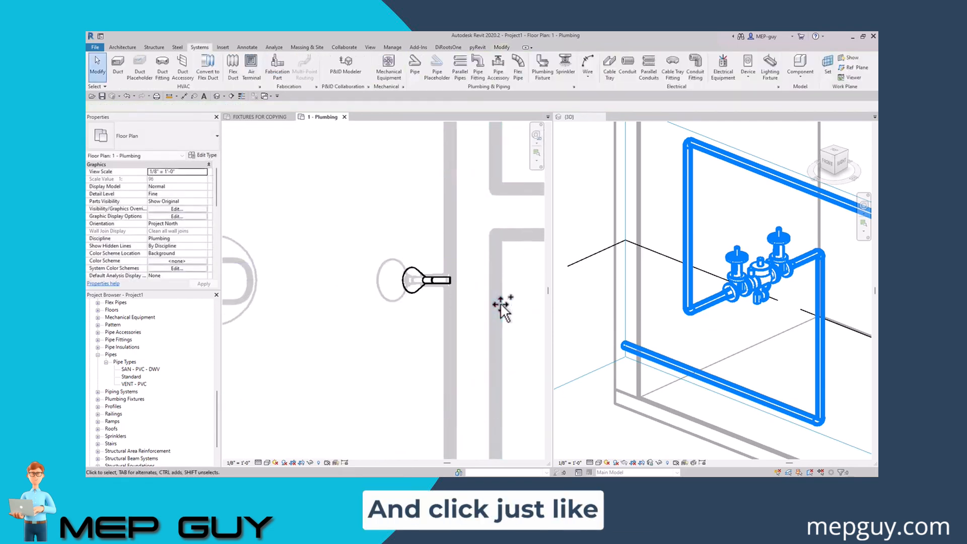
pyautogui.scroll(-3, 506, 282)
pyautogui.scroll(-3, 503, 291)
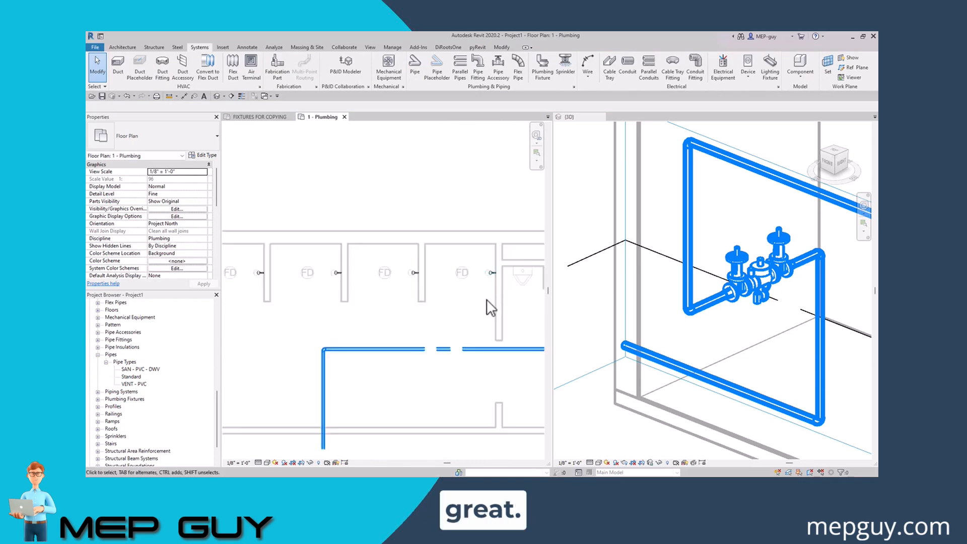
pyautogui.moveTo(397, 309); pyautogui.dragTo(378, 301, button='middle')
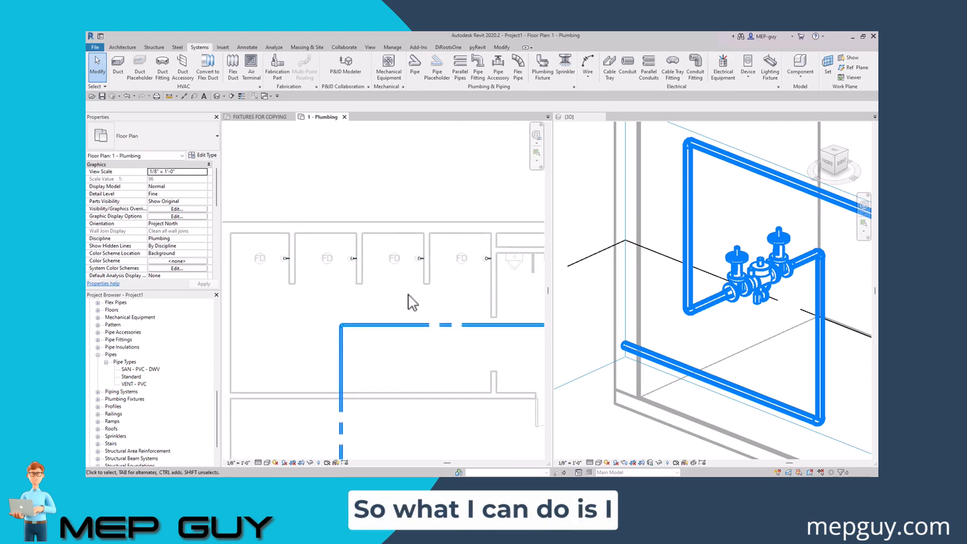
# - Isolate the four shower fixtures and the nearby pipe elbow in a 3D selection box and clear the selection
pyautogui.moveTo(247, 191); pyautogui.dragTo(535, 375)
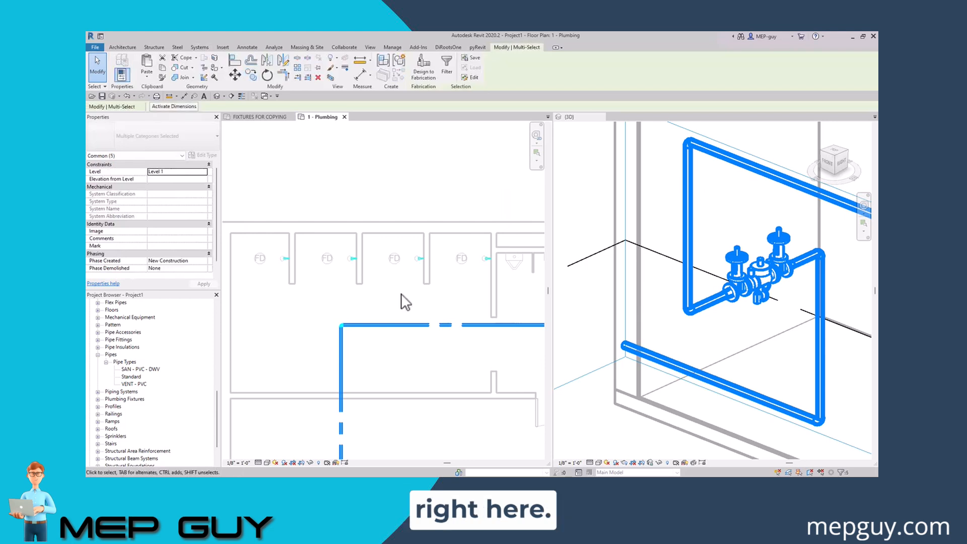
pyautogui.click(331, 79)
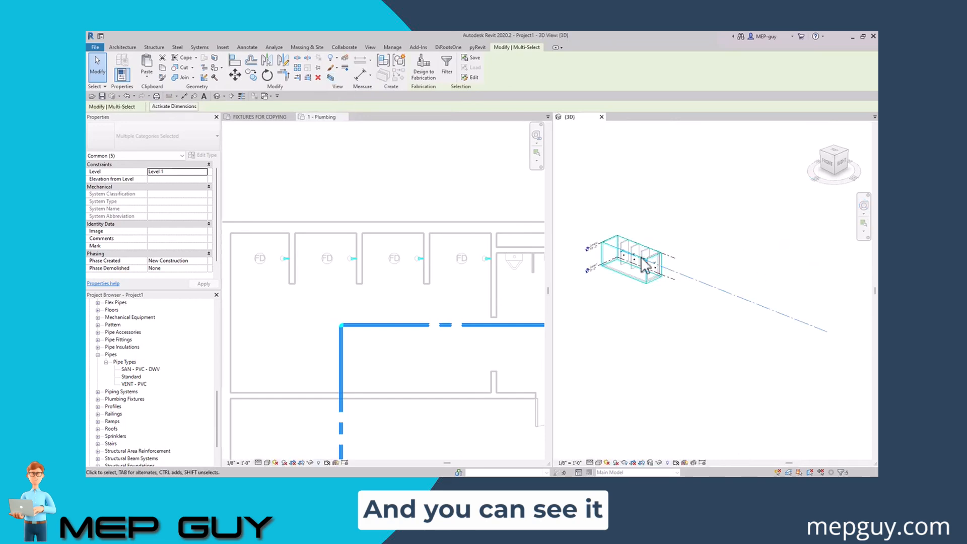
pyautogui.scroll(6, 644, 265)
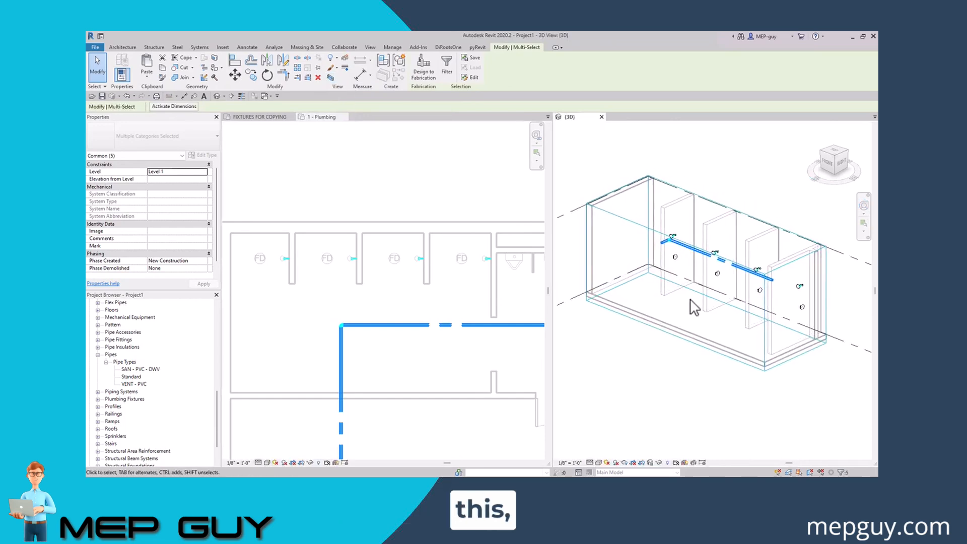
pyautogui.keyDown('shift'); pyautogui.moveTo(694, 307); pyautogui.dragTo(751, 313, button='middle'); pyautogui.keyUp('shift')
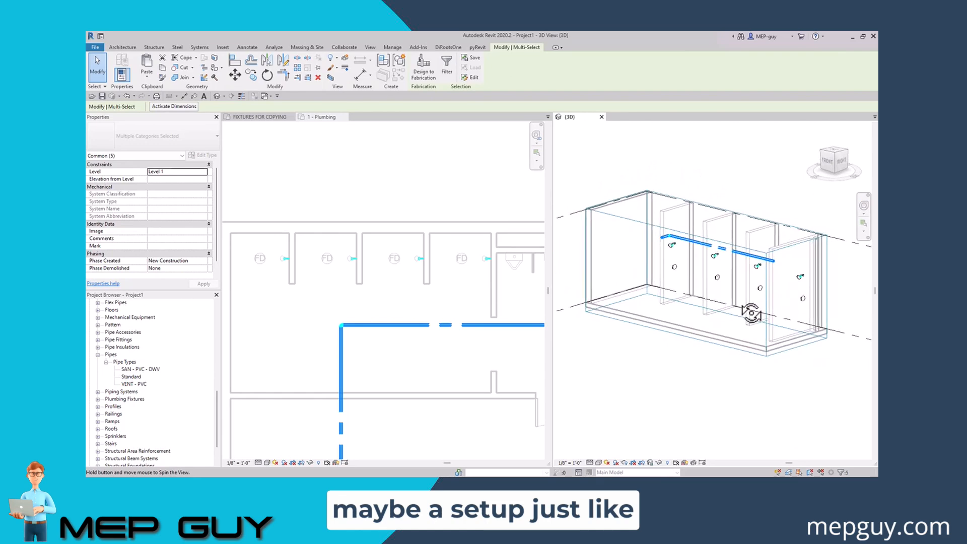
pyautogui.moveTo(878, 274); pyautogui.dragTo(838, 293, button='middle')
pyautogui.click(387, 300)
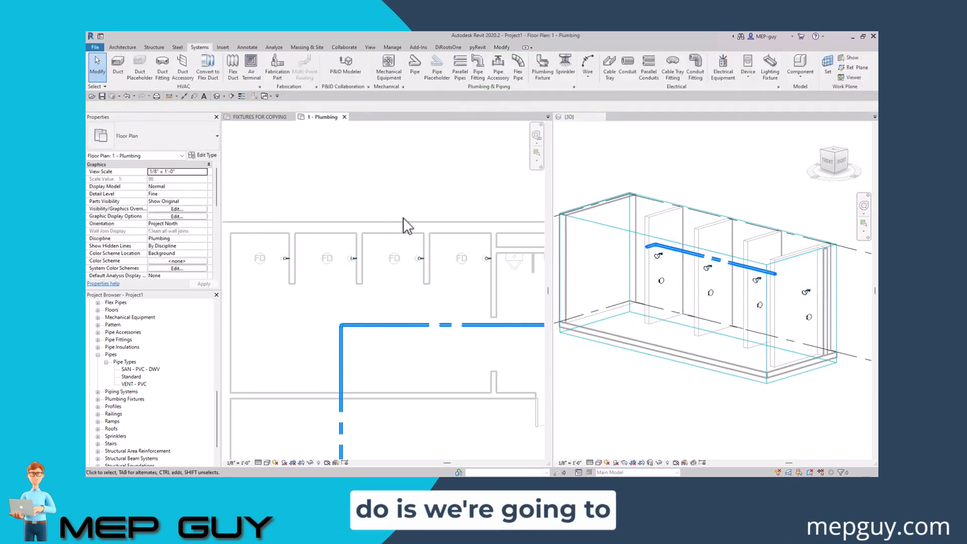
# - Select the four shower fixtures and create a piping system of type COLD WATER for them
pyautogui.scroll(-1, 402, 216)
pyautogui.moveTo(233, 204); pyautogui.dragTo(512, 288)
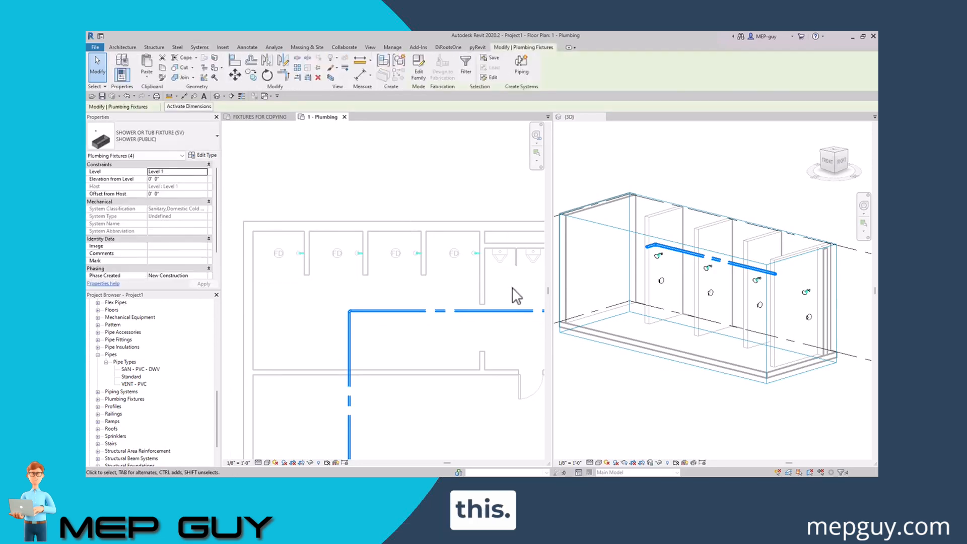
pyautogui.click(522, 67)
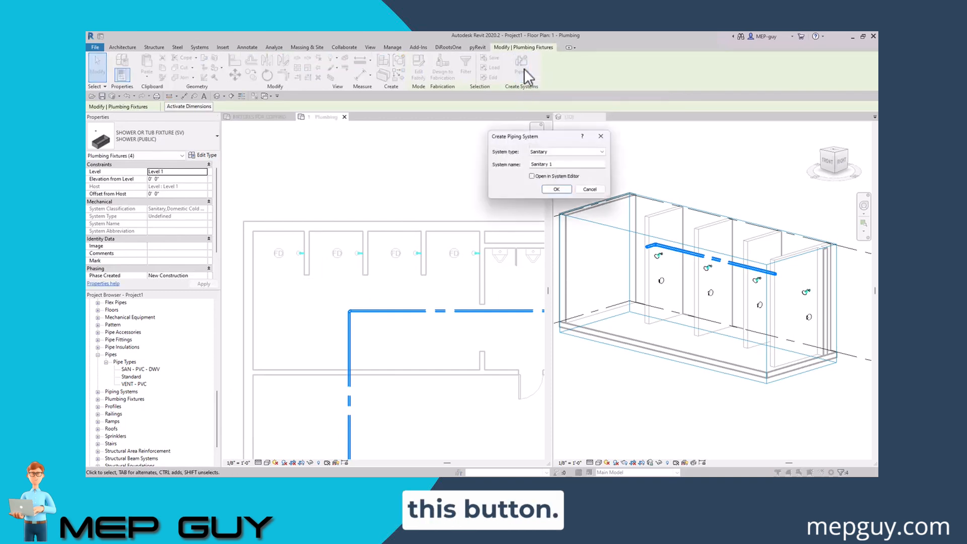
pyautogui.click(556, 151)
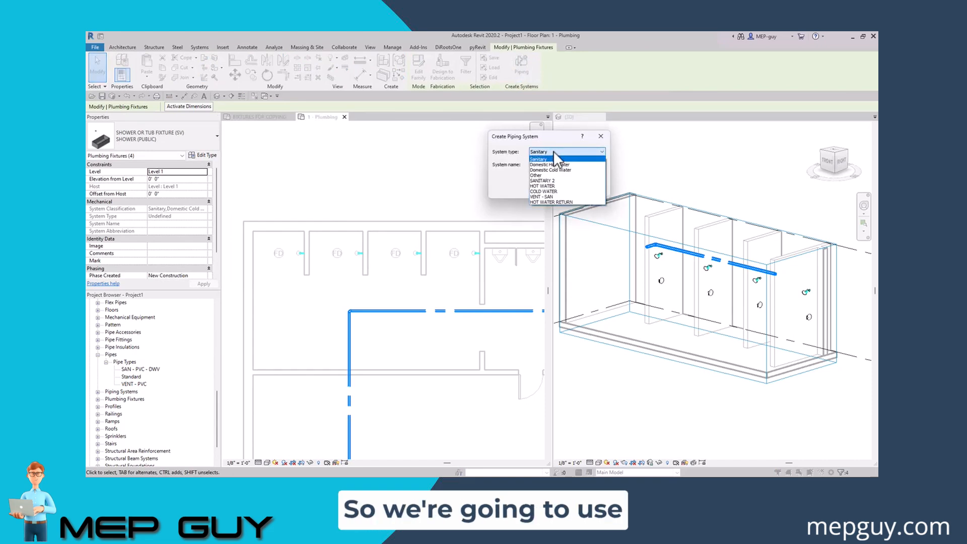
pyautogui.click(550, 192)
pyautogui.click(560, 189)
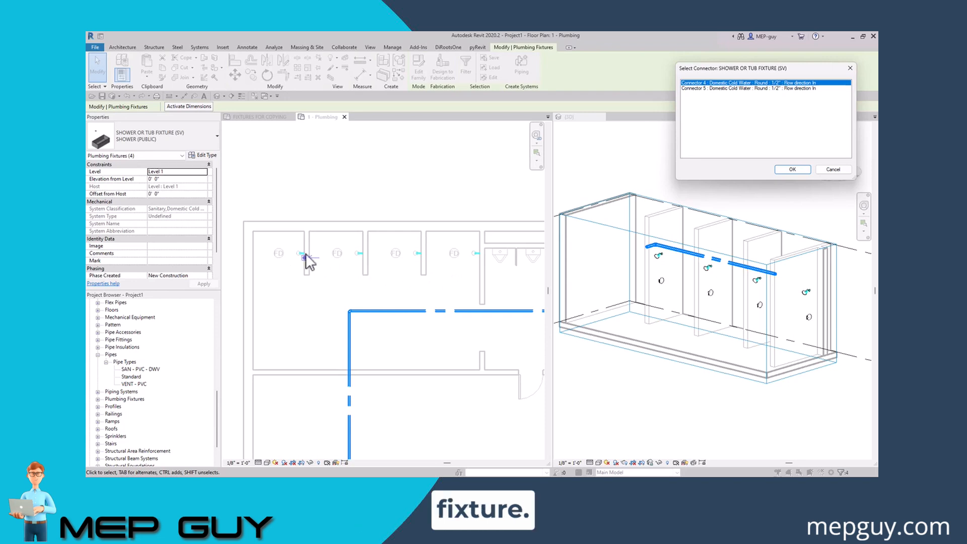
# - Assign Connector 5, the second 1/2" Domestic Cold Water connector, for each of the four shower fixtures
pyautogui.click(740, 88)
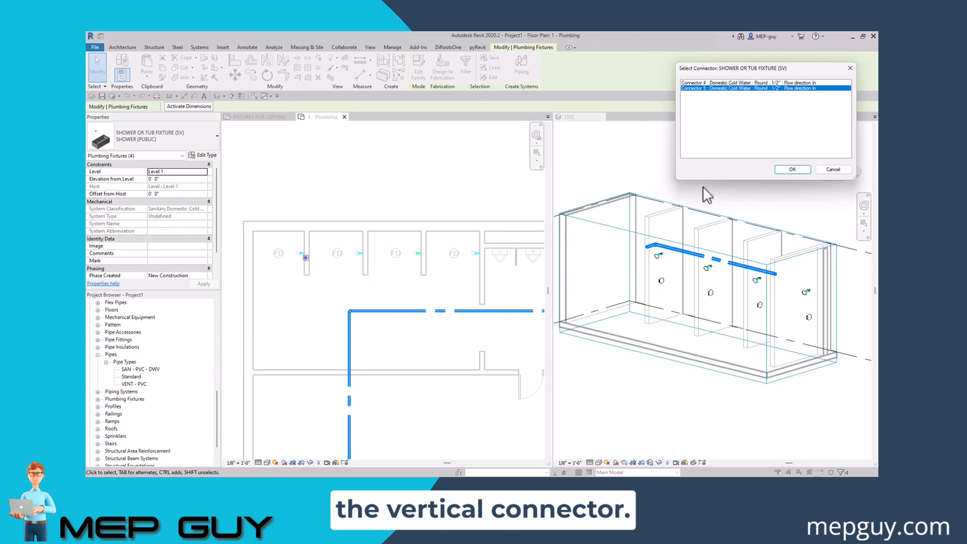
pyautogui.click(791, 169)
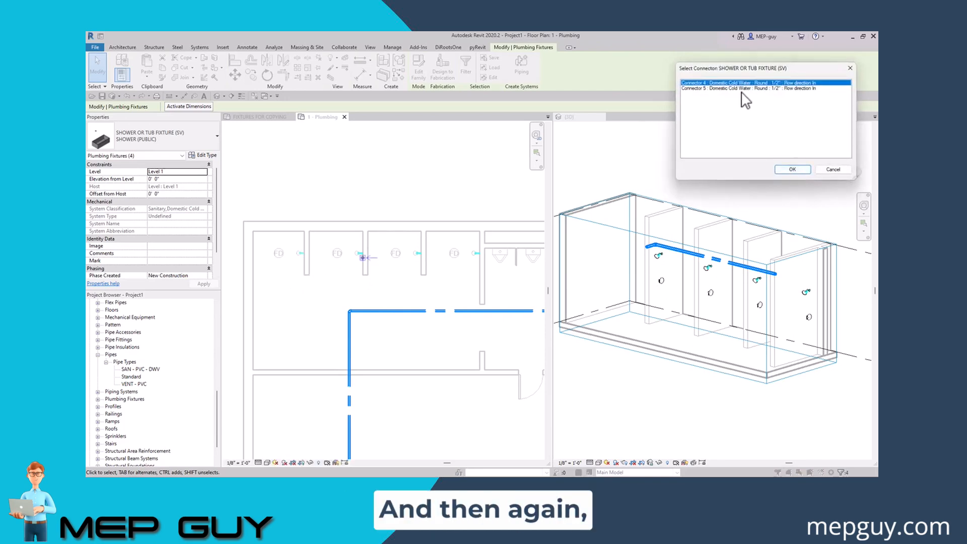
pyautogui.click(741, 89)
pyautogui.click(792, 170)
pyautogui.click(763, 89)
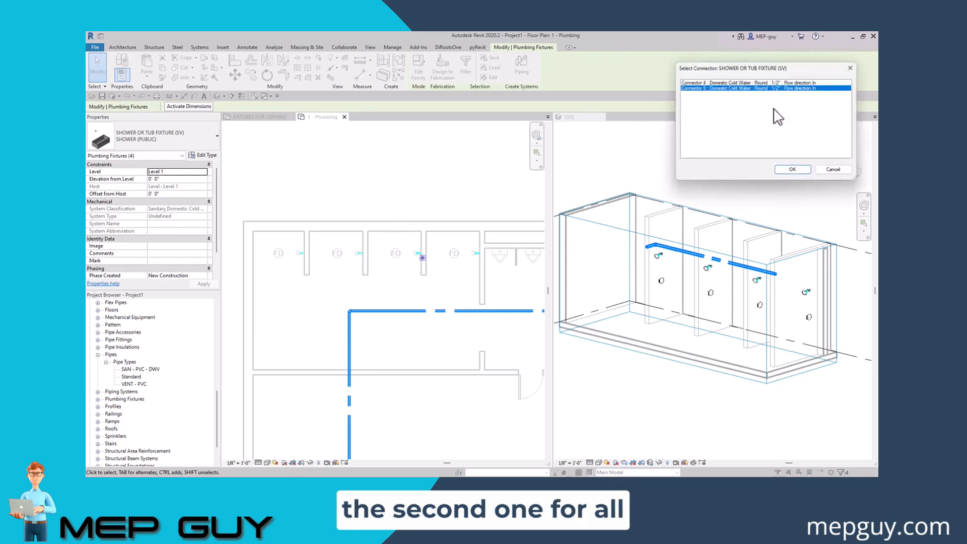
pyautogui.click(791, 169)
pyautogui.click(778, 90)
pyautogui.click(791, 169)
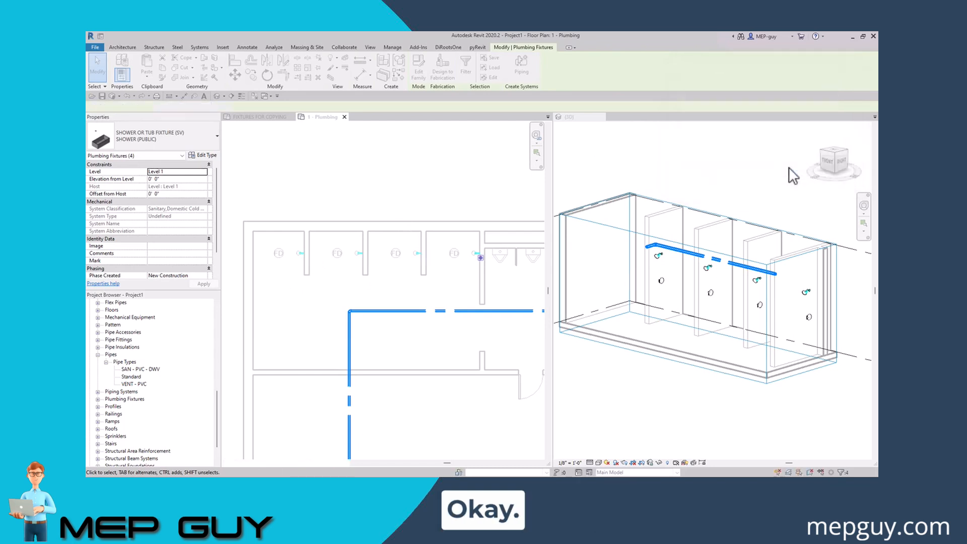
# - Widen the 3D view and start Generate Layout there for the cold water system
pyautogui.scroll(-1, 398, 297)
pyautogui.moveTo(395, 295); pyautogui.dragTo(384, 280, button='middle')
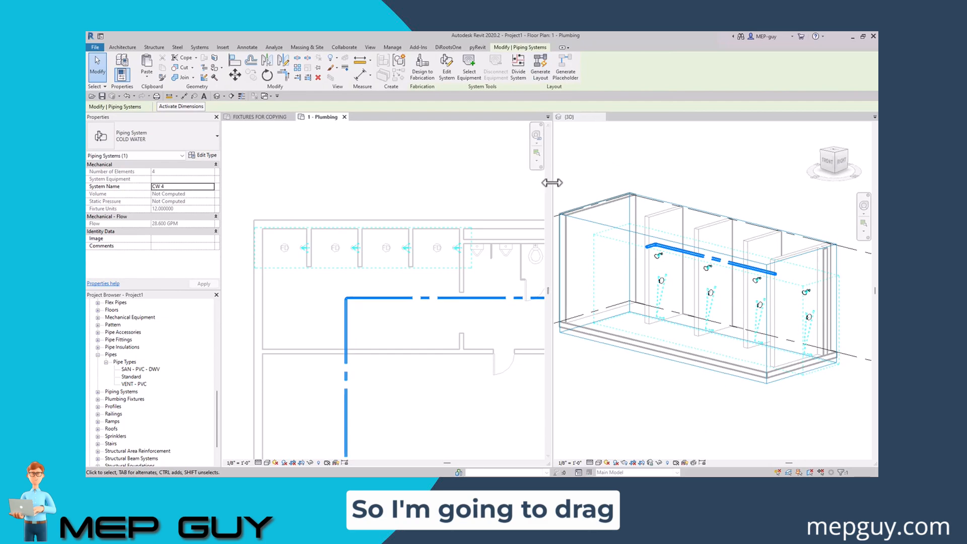
pyautogui.moveTo(523, 185); pyautogui.dragTo(482, 186)
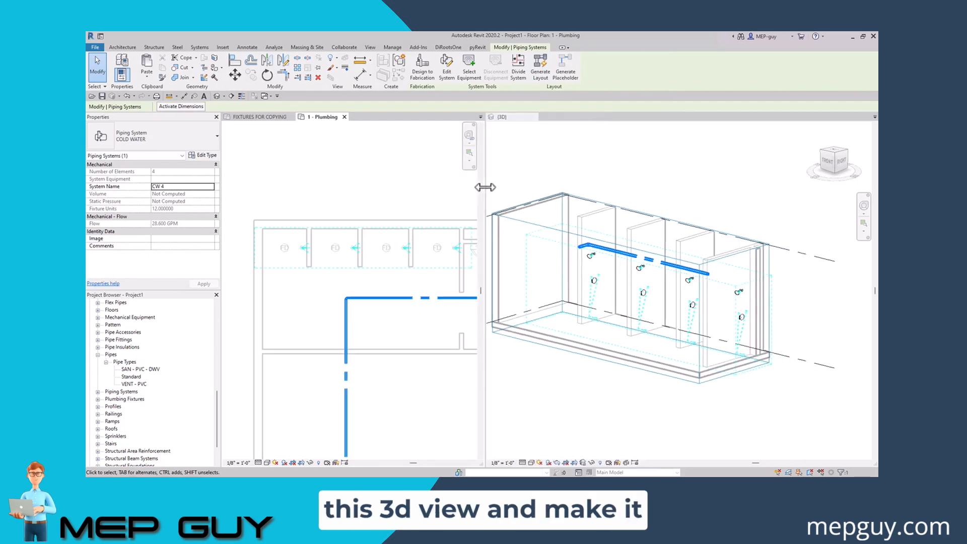
pyautogui.scroll(2, 609, 285)
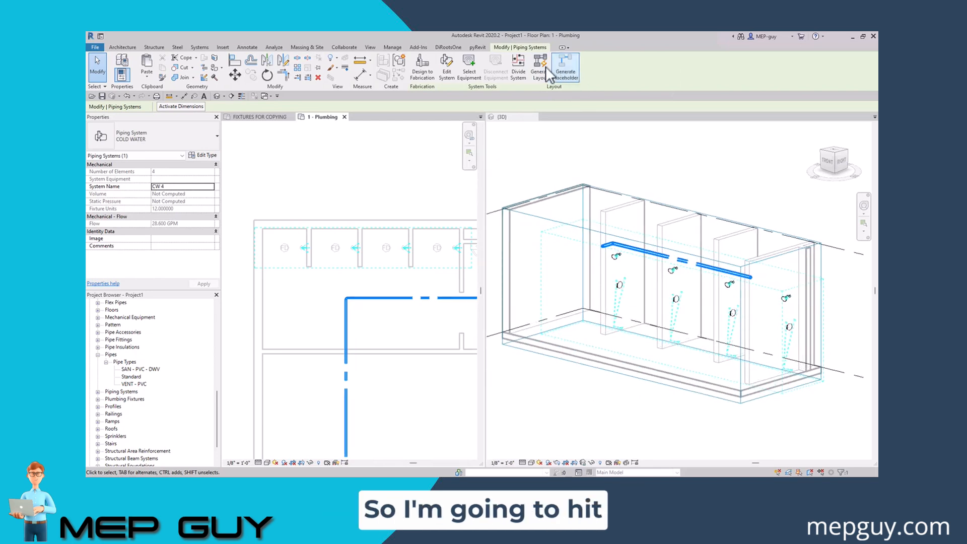
pyautogui.click(592, 208)
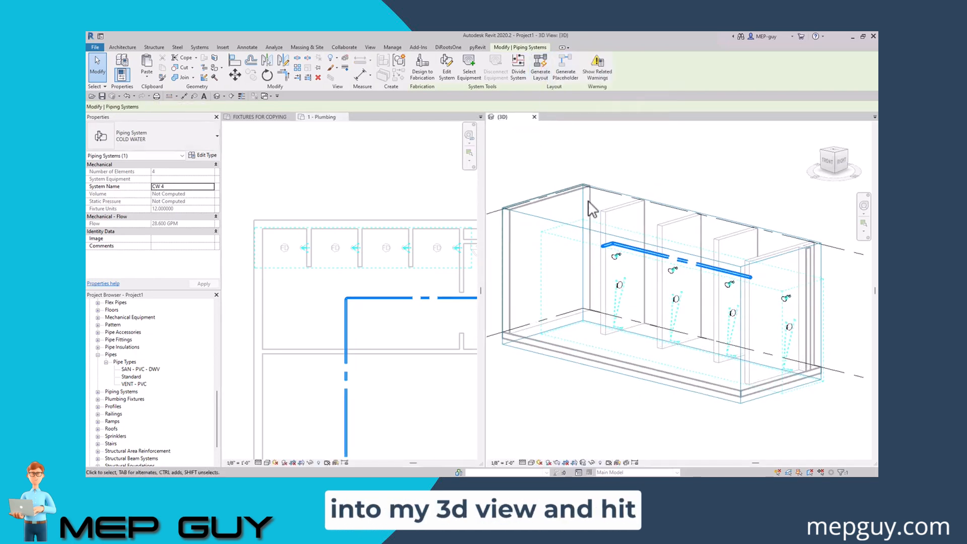
pyautogui.click(542, 71)
pyautogui.keyDown('shift'); pyautogui.moveTo(779, 242); pyautogui.dragTo(837, 241, button='middle'); pyautogui.keyUp('shift')
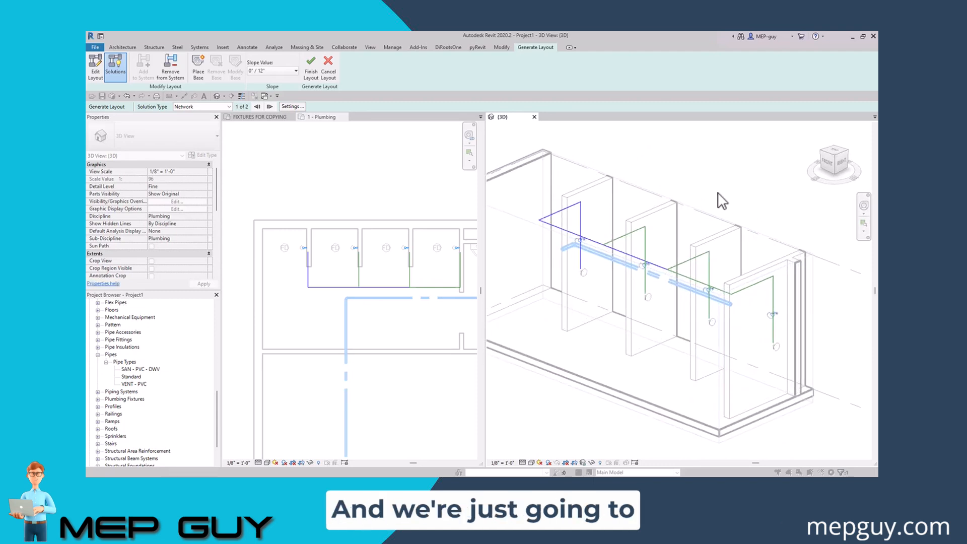
# - Accept the Standard pipe type and 9' 0" offset for main and branch pipes, and finish the Network layout
pyautogui.click(295, 107)
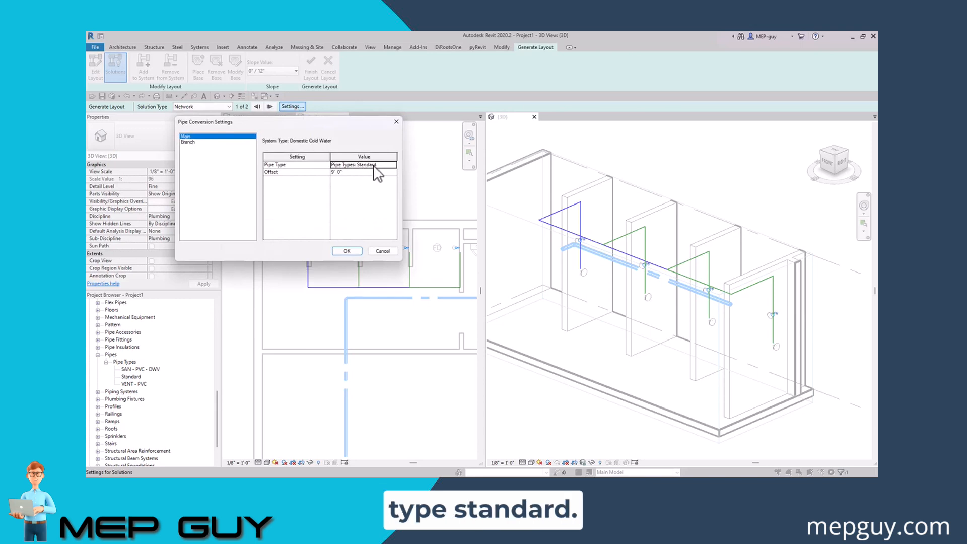
pyautogui.click(202, 142)
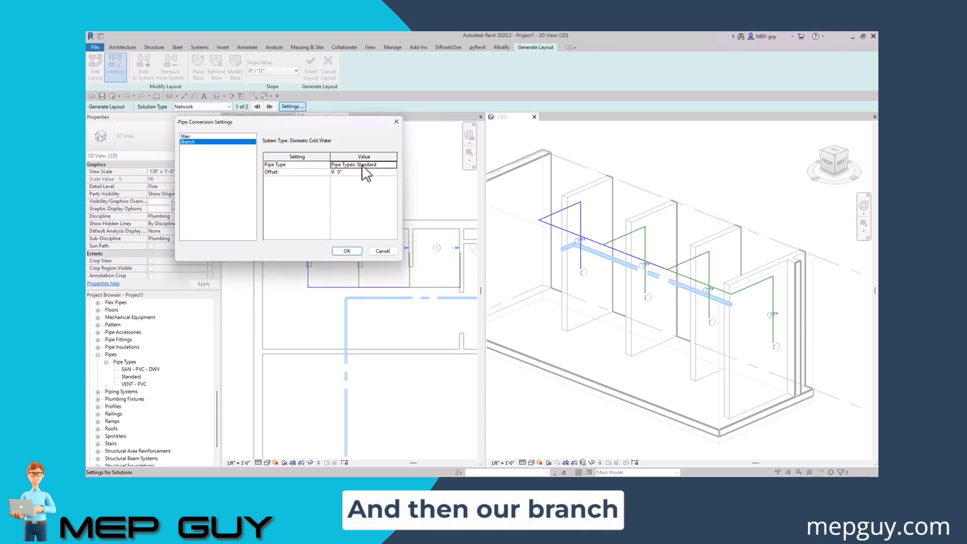
pyautogui.click(351, 251)
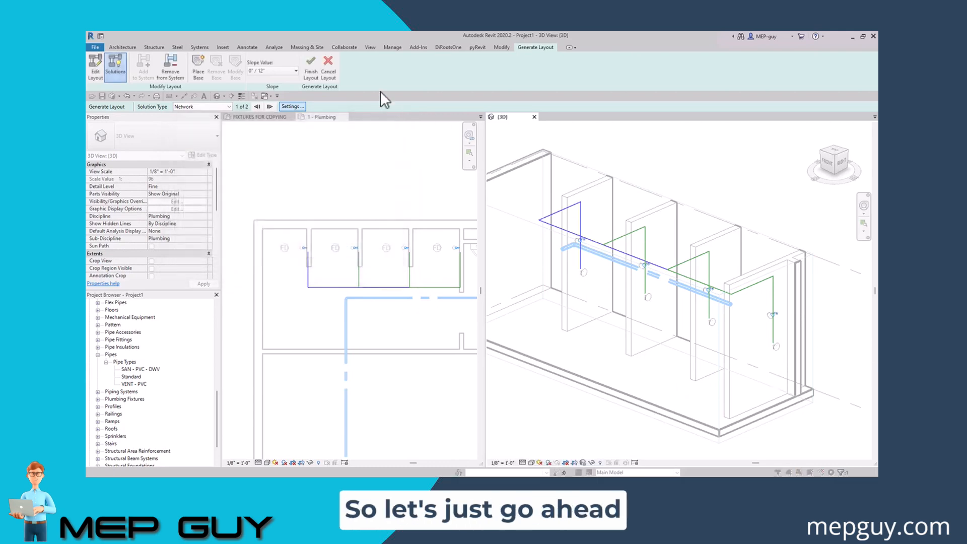
pyautogui.click(314, 69)
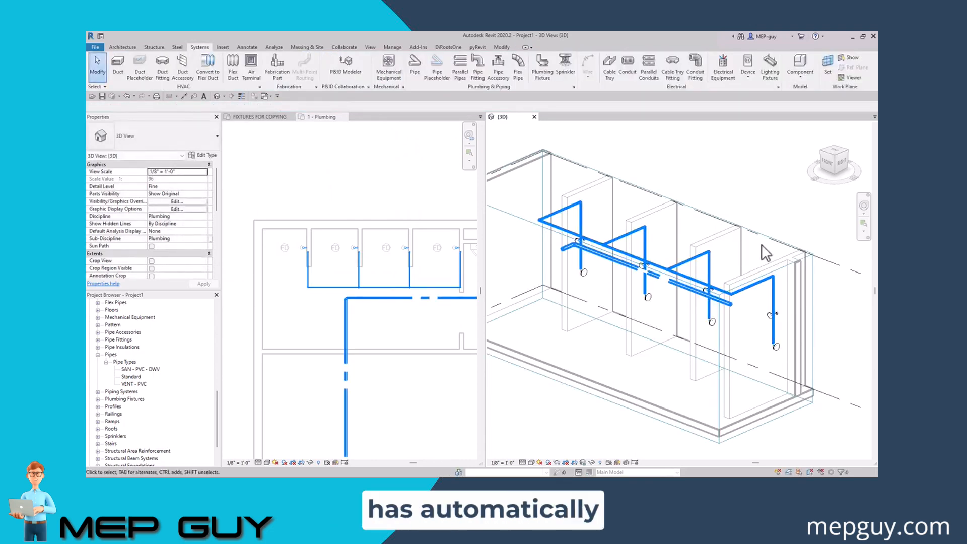
pyautogui.keyDown('shift'); pyautogui.moveTo(769, 255); pyautogui.dragTo(750, 269, button='middle'); pyautogui.keyUp('shift')
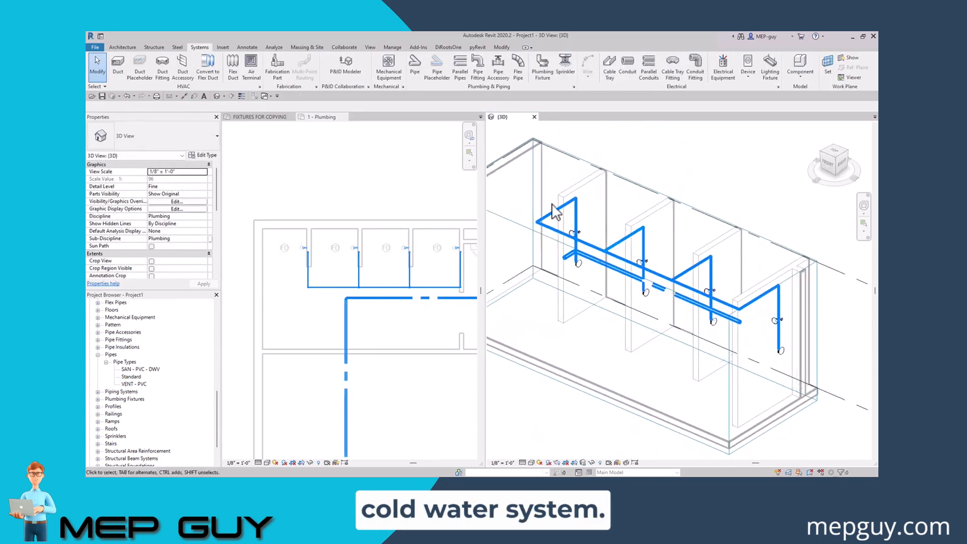
# - Move the horizontal cold water run in the plumbing plan closer to the showers, so it crosses the stall partitions
pyautogui.click(380, 275)
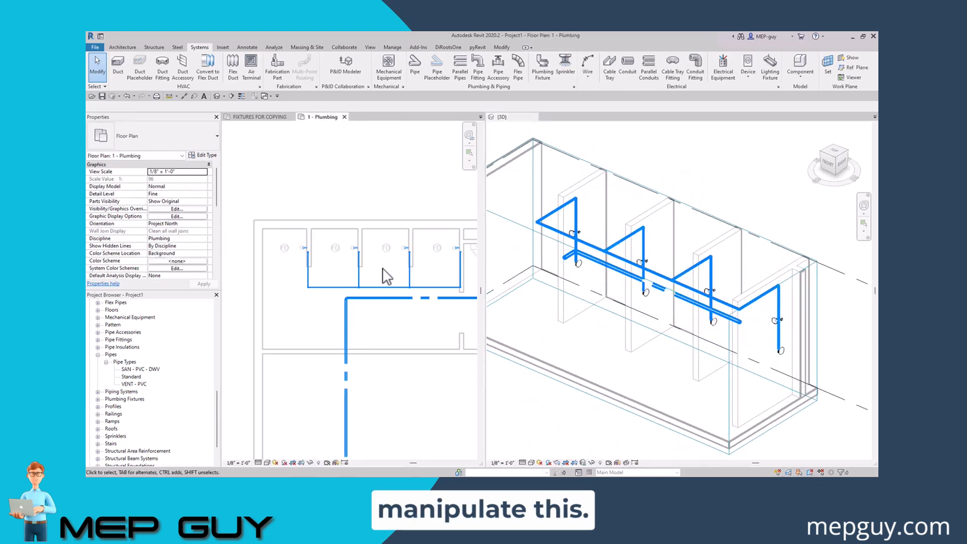
pyautogui.moveTo(382, 272); pyautogui.dragTo(369, 300, button='middle')
pyautogui.moveTo(372, 288); pyautogui.dragTo(371, 266)
pyautogui.click(382, 211)
pyautogui.scroll(2, 318, 275)
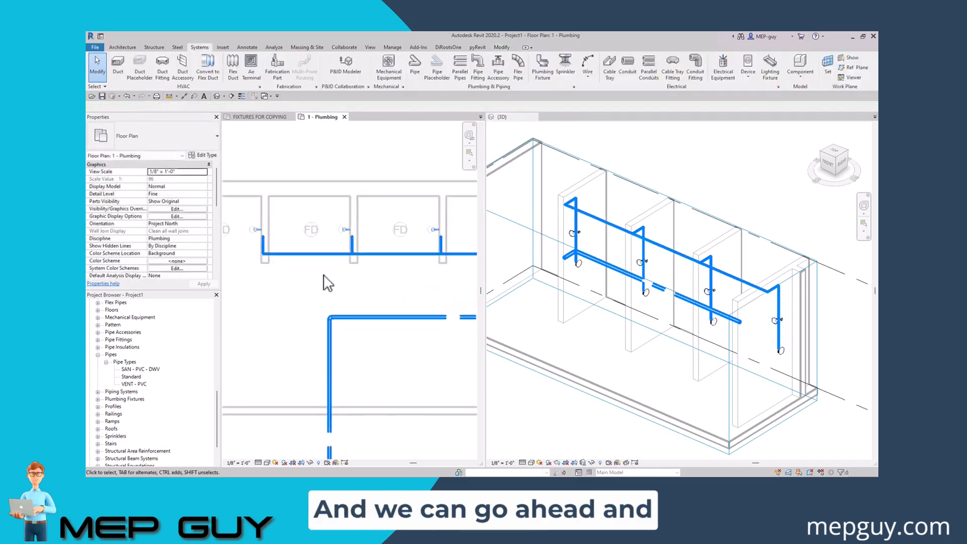
# - Draw a 1/2" Standard pipe at 9' 0" elevation from the middle of the shower run perpendicular to the main, connecting both
pyautogui.scroll(-1, 363, 293)
pyautogui.moveTo(363, 293); pyautogui.dragTo(330, 289, button='middle')
pyautogui.scroll(-1, 318, 280)
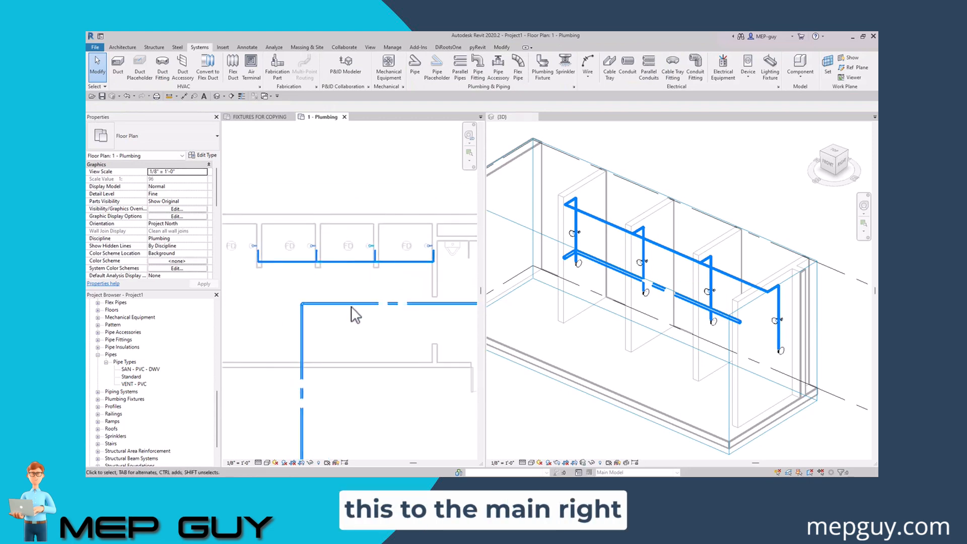
pyautogui.scroll(2, 343, 297)
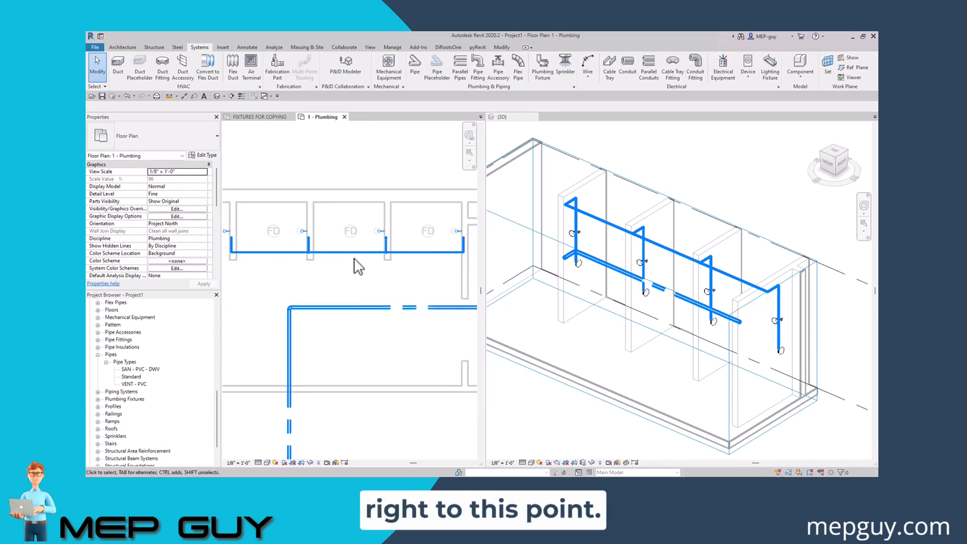
pyautogui.click(356, 252)
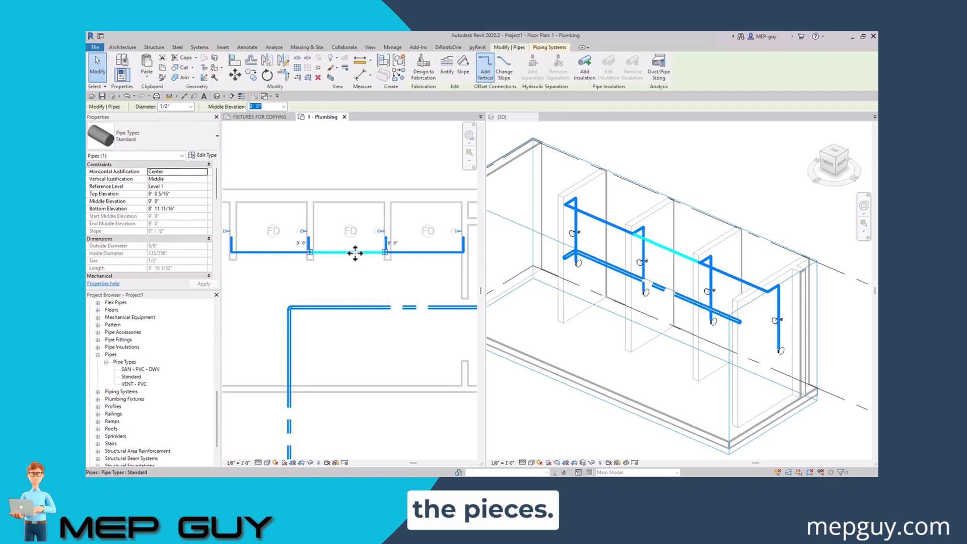
pyautogui.rightClick(356, 253)
pyautogui.click(385, 315)
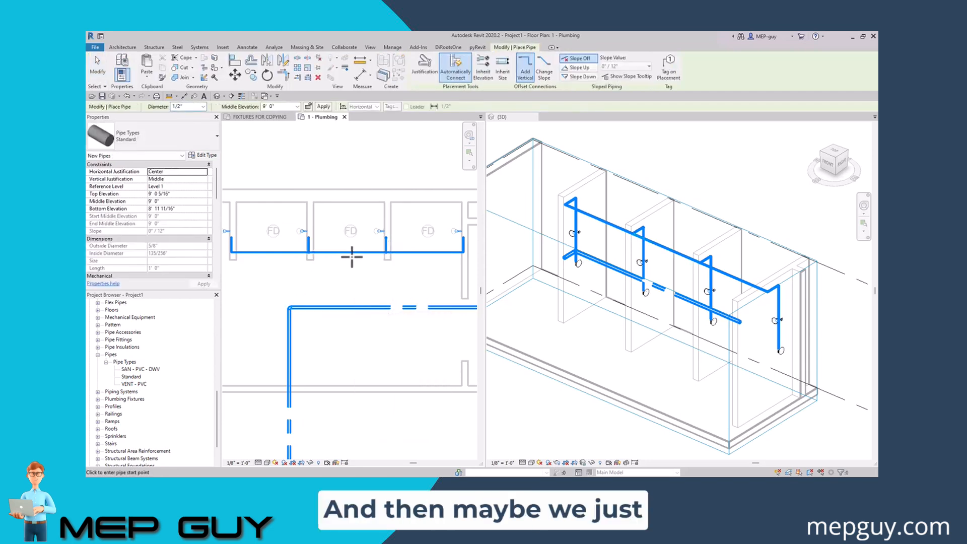
pyautogui.click(351, 252)
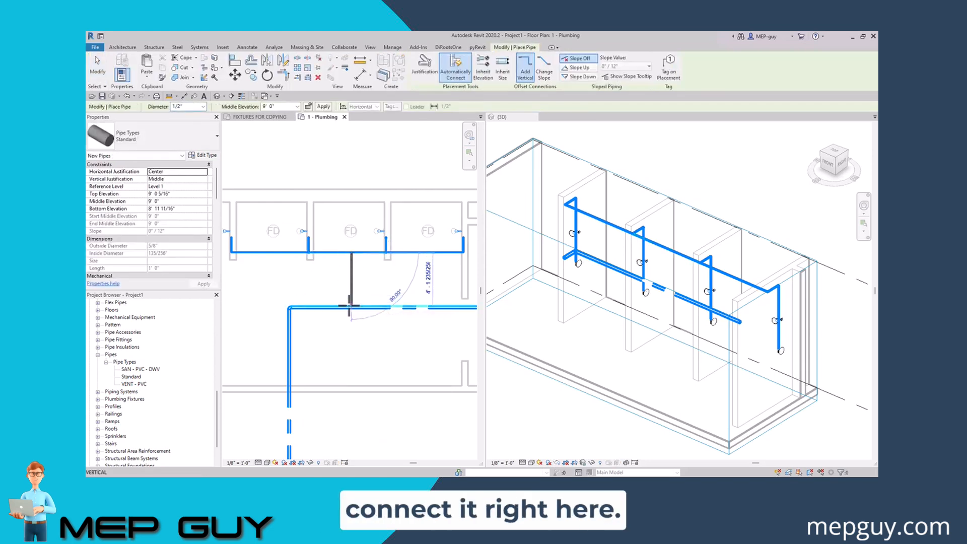
pyautogui.click(351, 306)
pyautogui.press('Escape')
pyautogui.press('Escape')
# - Turn on thin line display and inspect the connected shower piping up close in the 3D view
pyautogui.scroll(2, 579, 200)
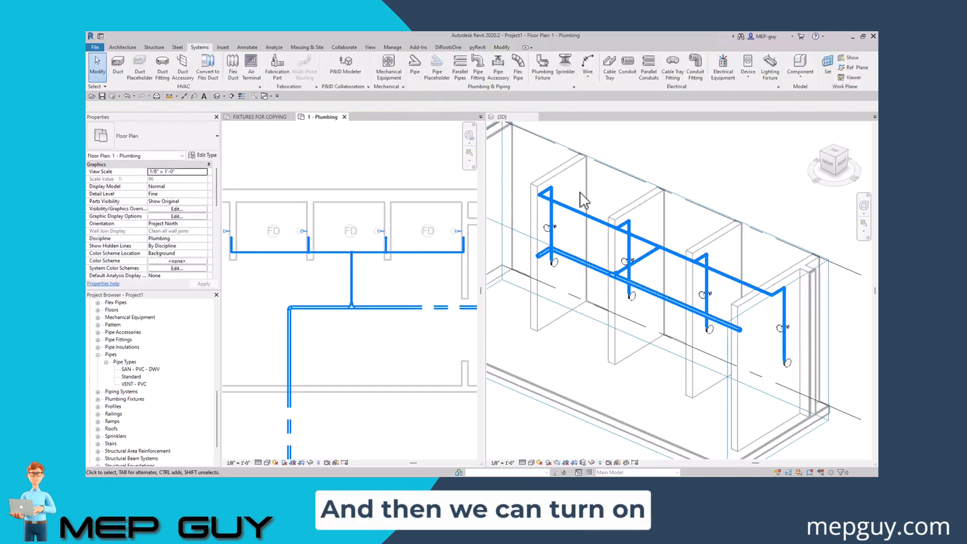
pyautogui.click(243, 96)
pyautogui.scroll(2, 680, 272)
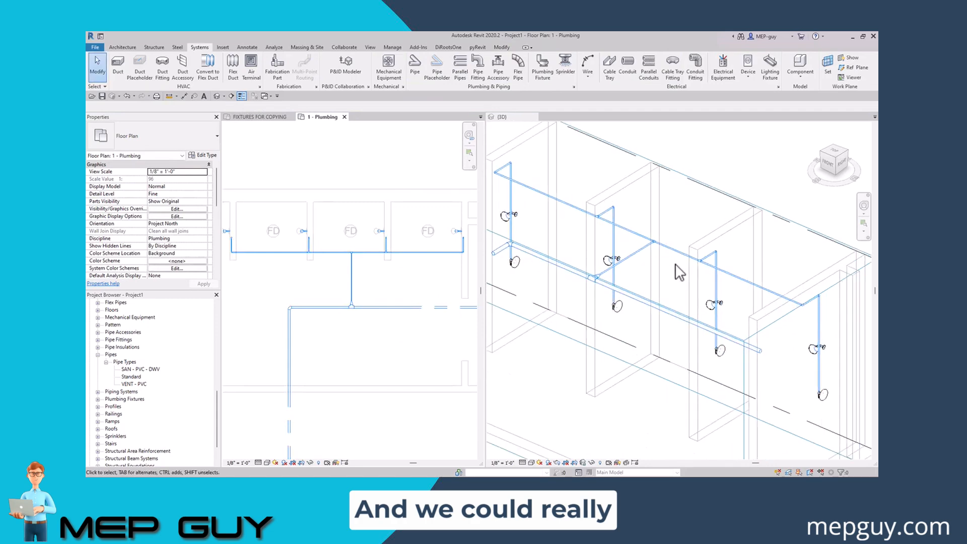
pyautogui.click(721, 310)
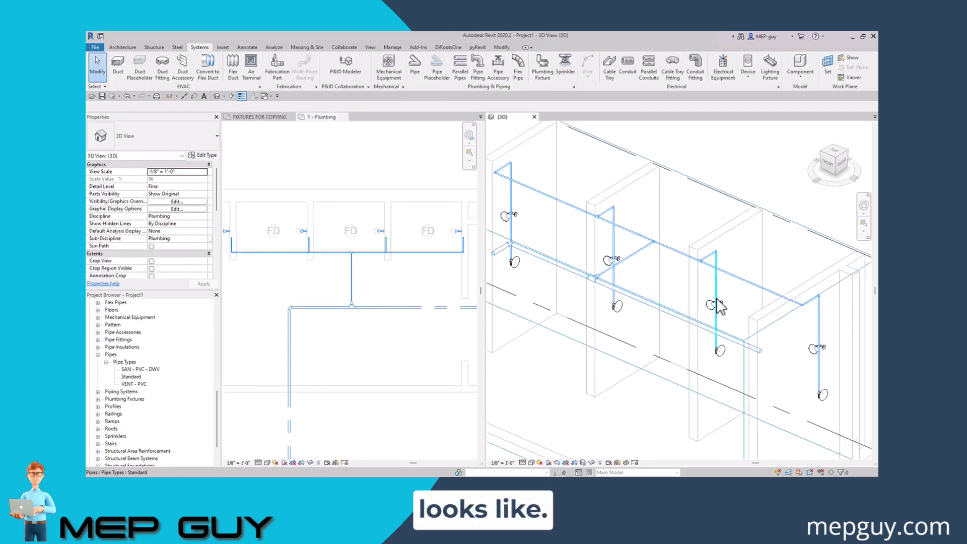